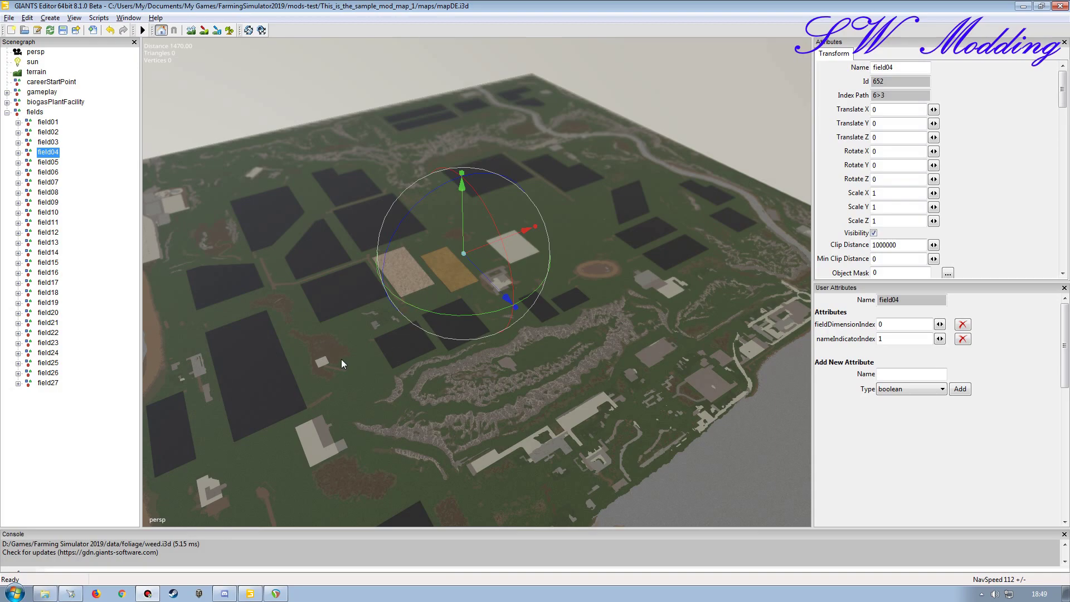
Deselect field04 and pan the view so the map's left shoreline is visible
click(368, 227)
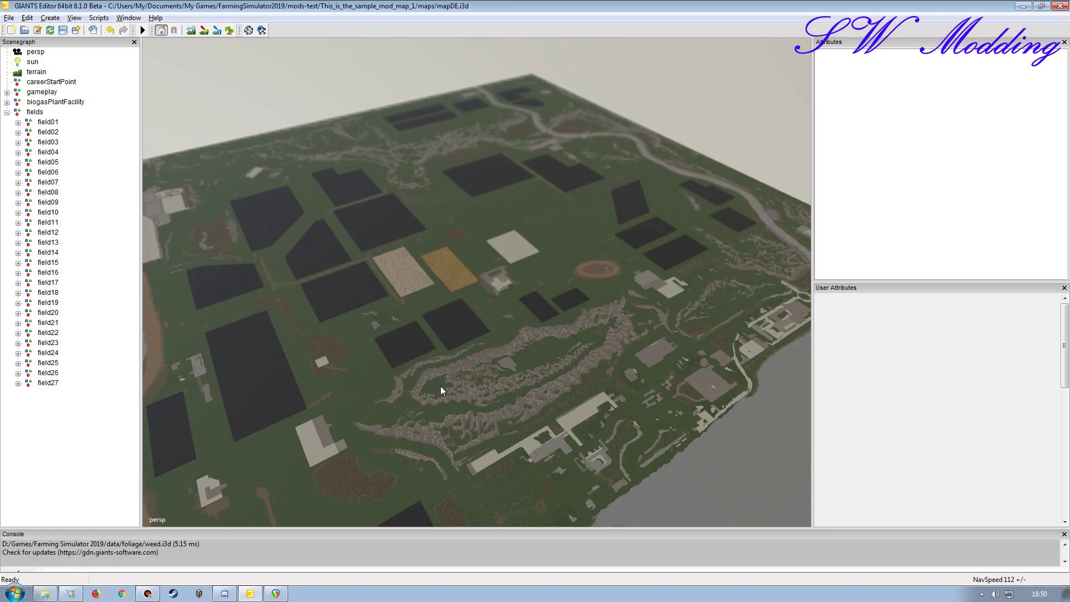
right_drag(442, 390, 476, 397)
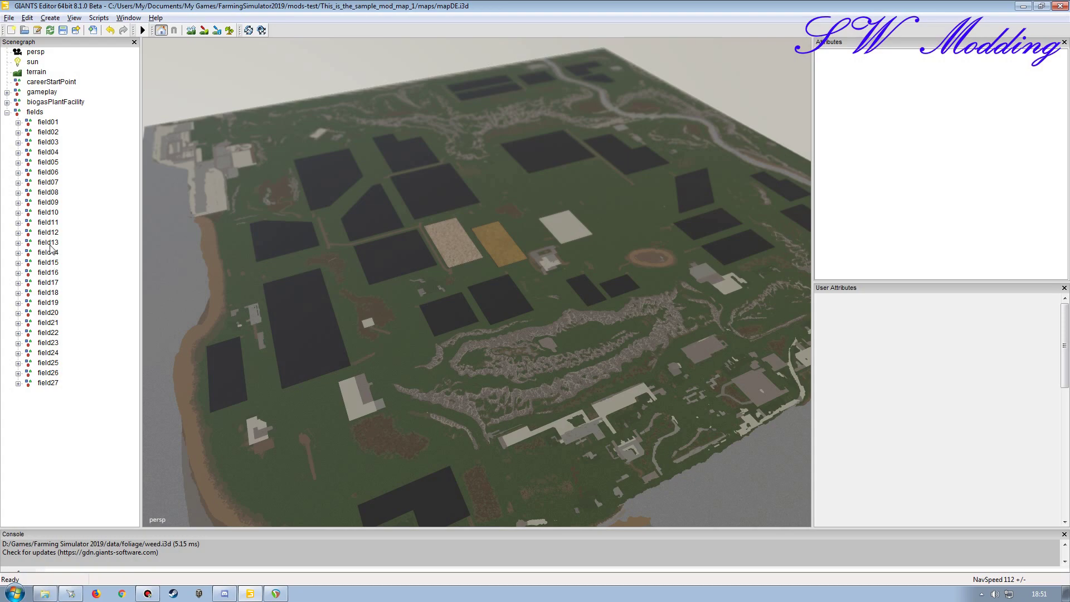
Check field05's fieldDimensions child, then reselect and collapse field05 to show its user attributes
click(44, 163)
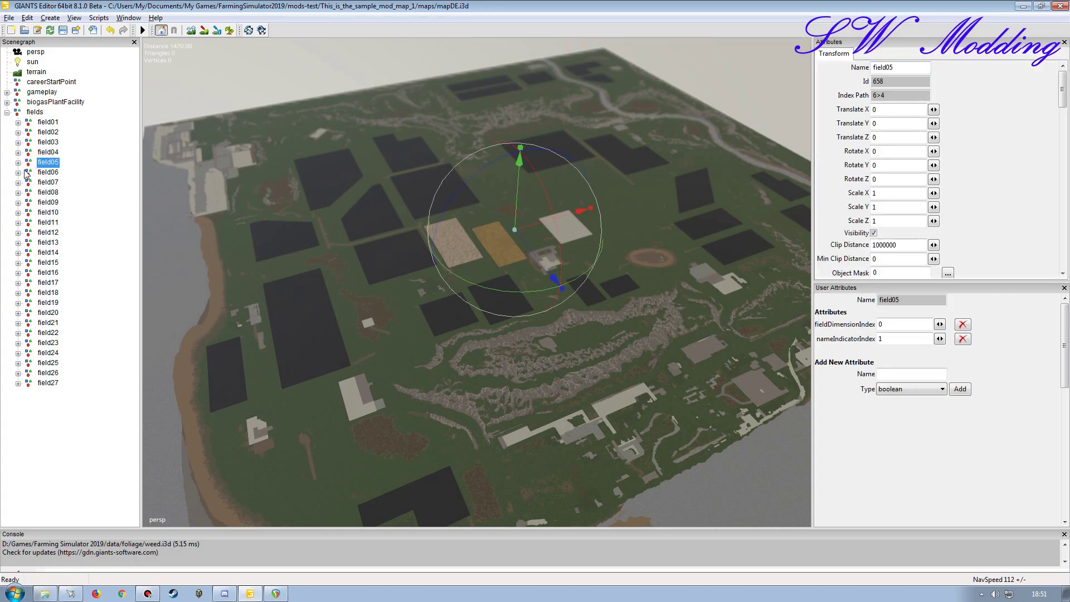
click(18, 163)
click(61, 174)
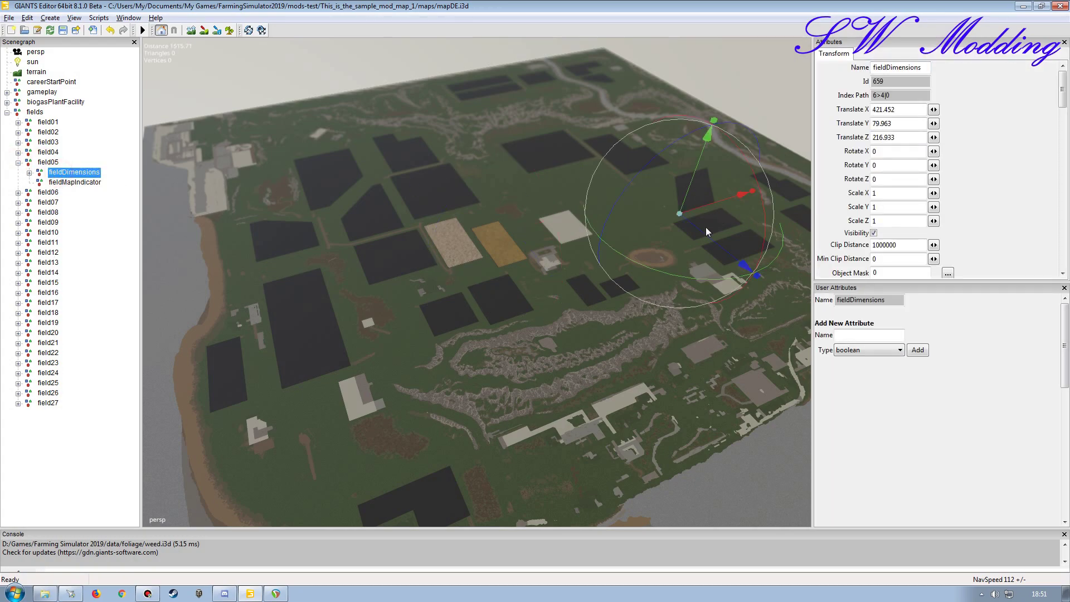
click(49, 163)
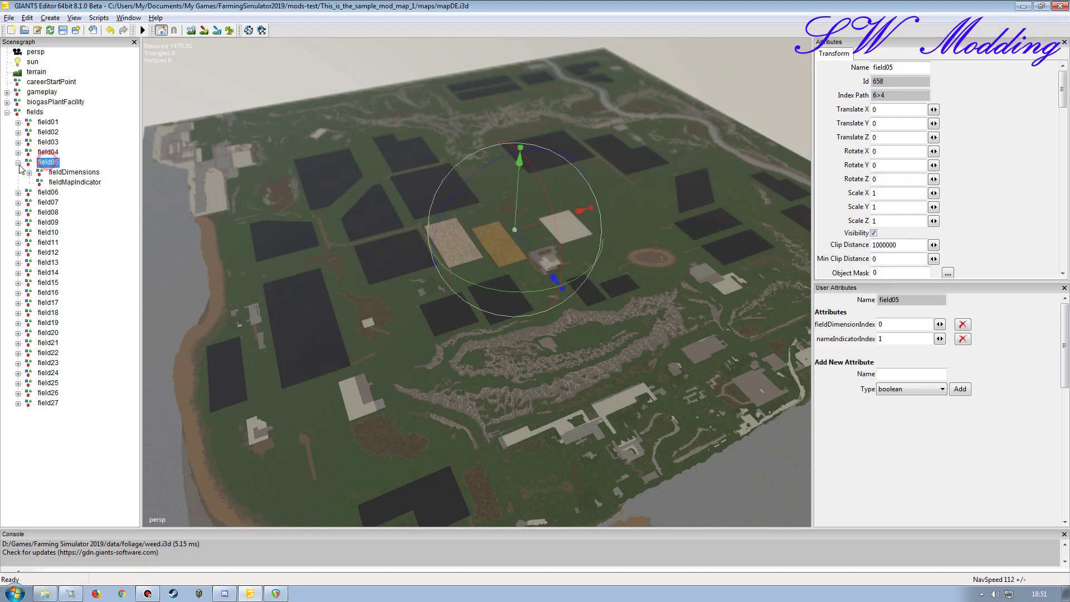
click(18, 163)
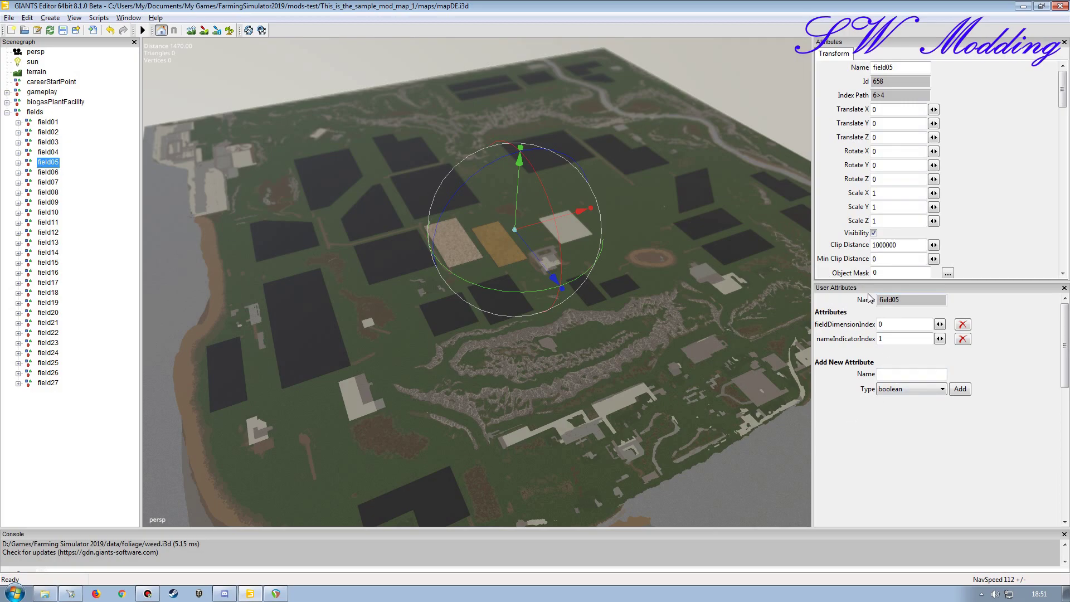
Add a boolean user attribute named fieldGrassMission to field05 and tick it to true
click(128, 17)
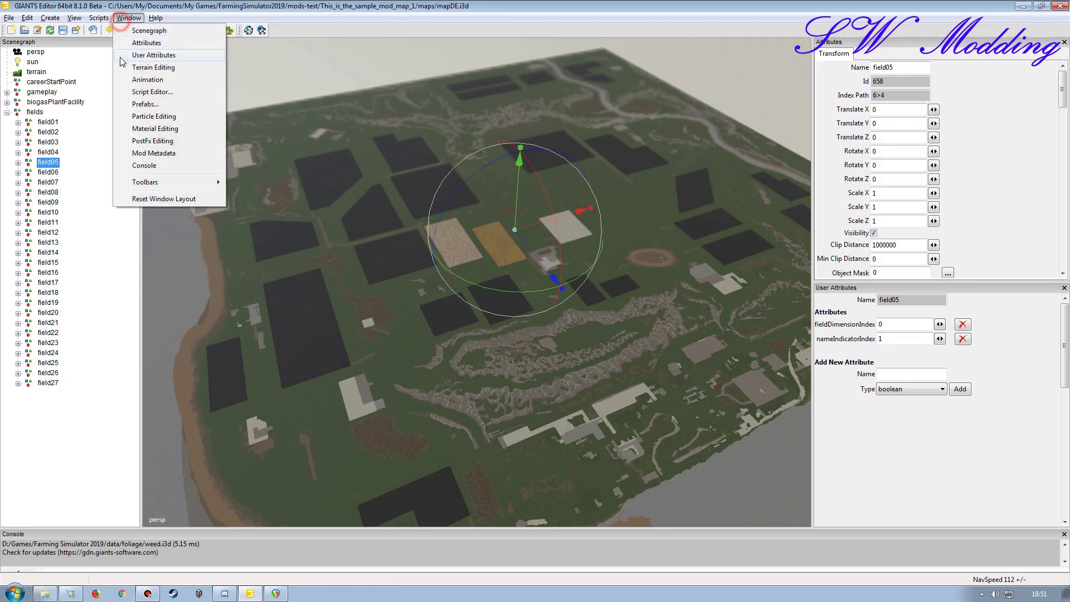
click(877, 448)
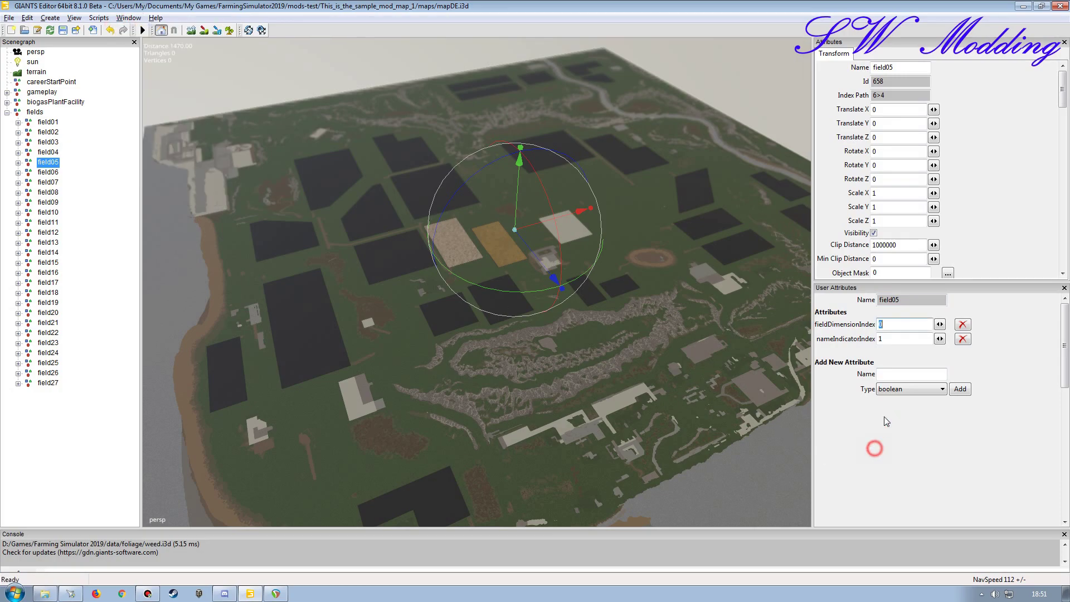
click(910, 376)
text(fieldGrassMission)
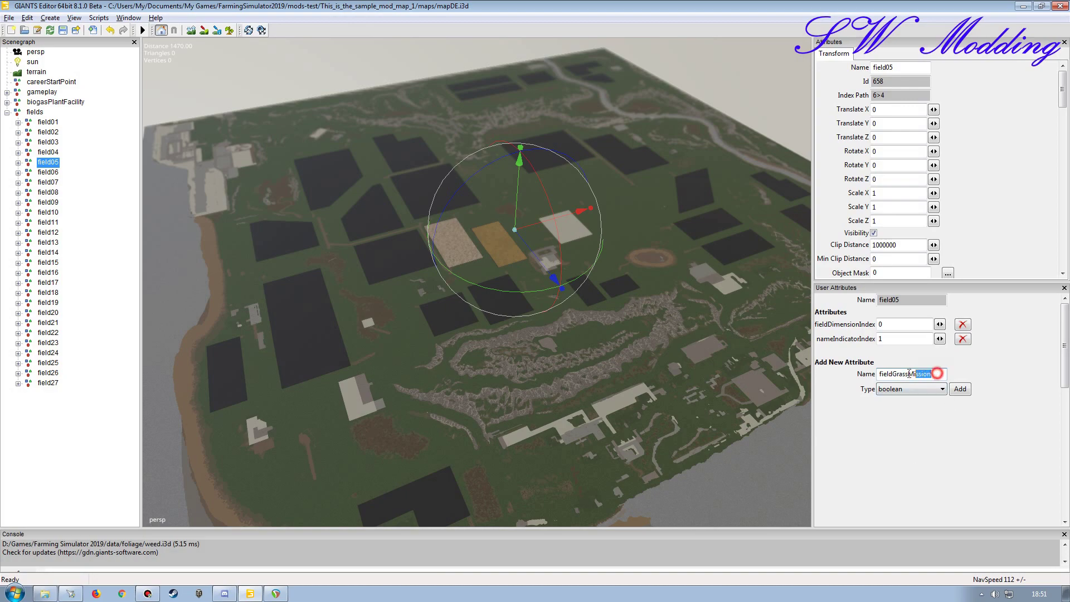
double_click(940, 374)
click(941, 374)
click(910, 393)
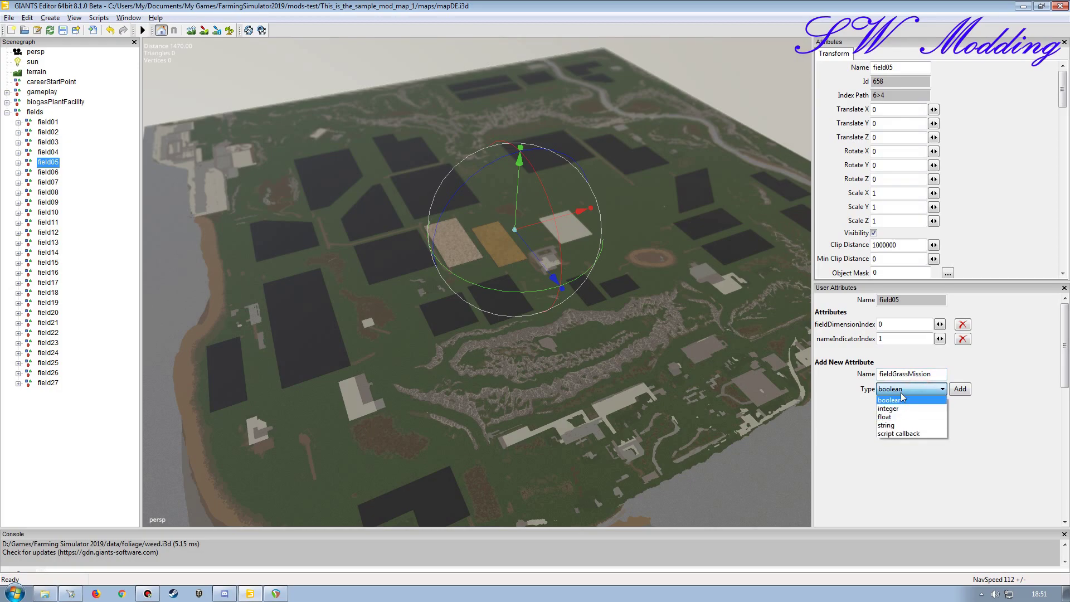
click(912, 400)
click(959, 389)
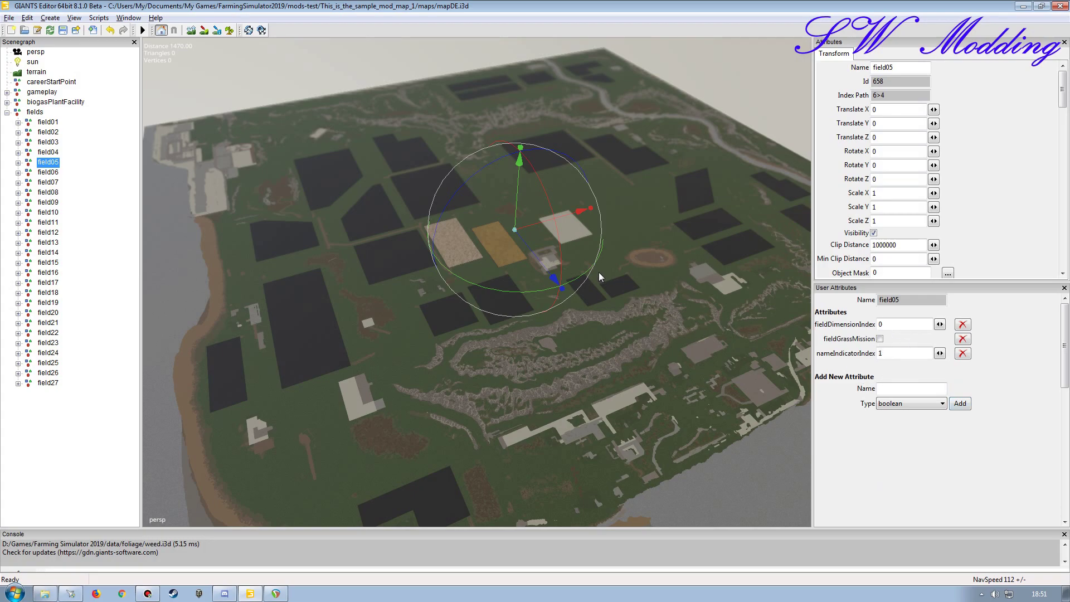
click(880, 340)
Select field19 in the Scenegraph, checking its fieldDimensions child, then collapse it
click(48, 303)
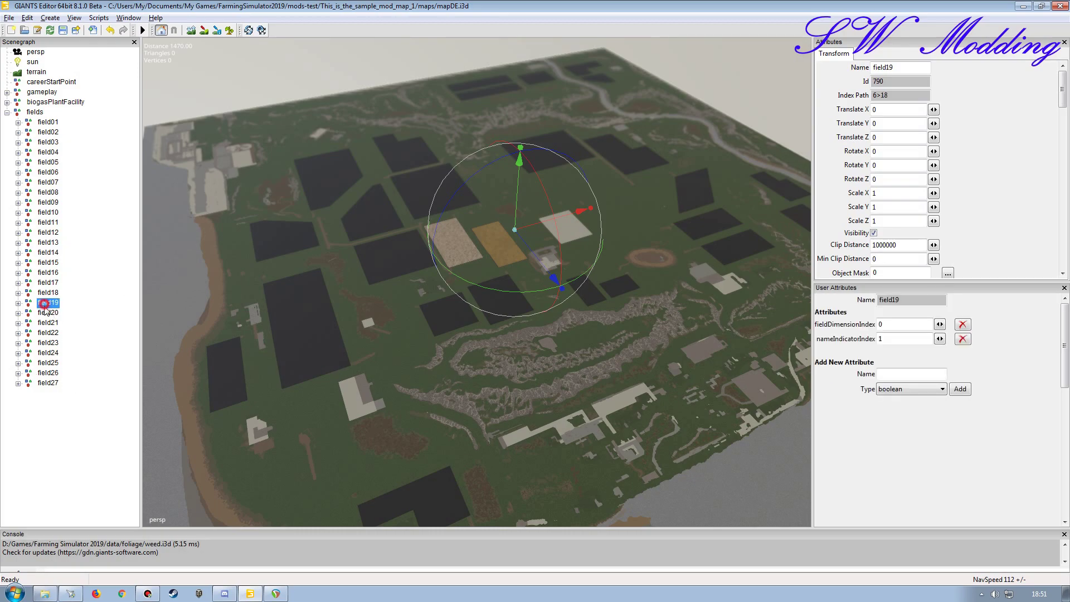
click(19, 303)
click(55, 313)
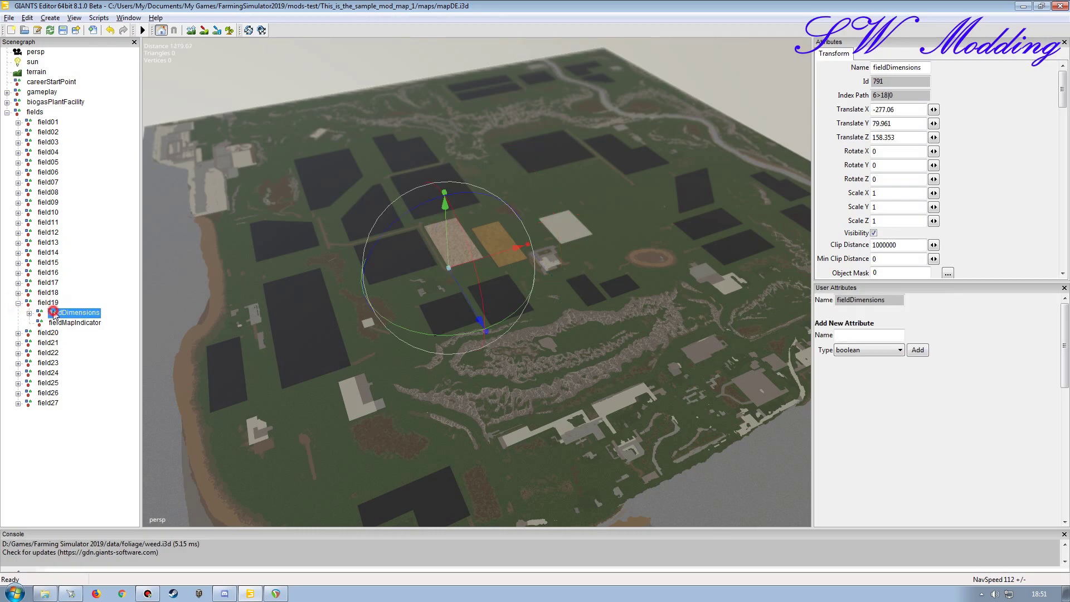
click(28, 304)
click(20, 303)
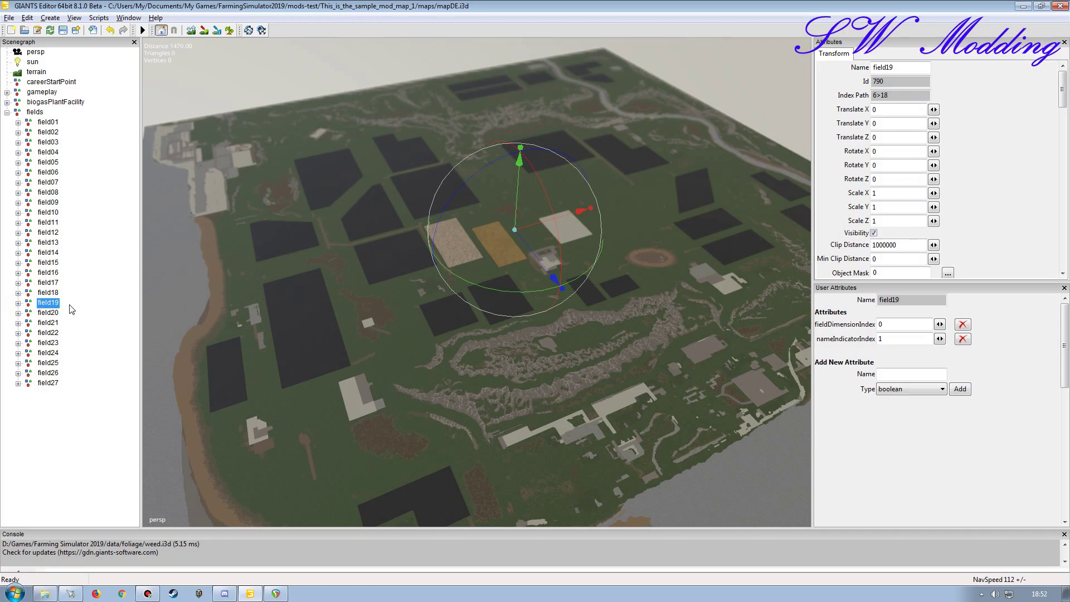
Add a boolean fieldGrassMission attribute to field19 and tick it
click(890, 374)
text(fieldGrassMission)
click(960, 389)
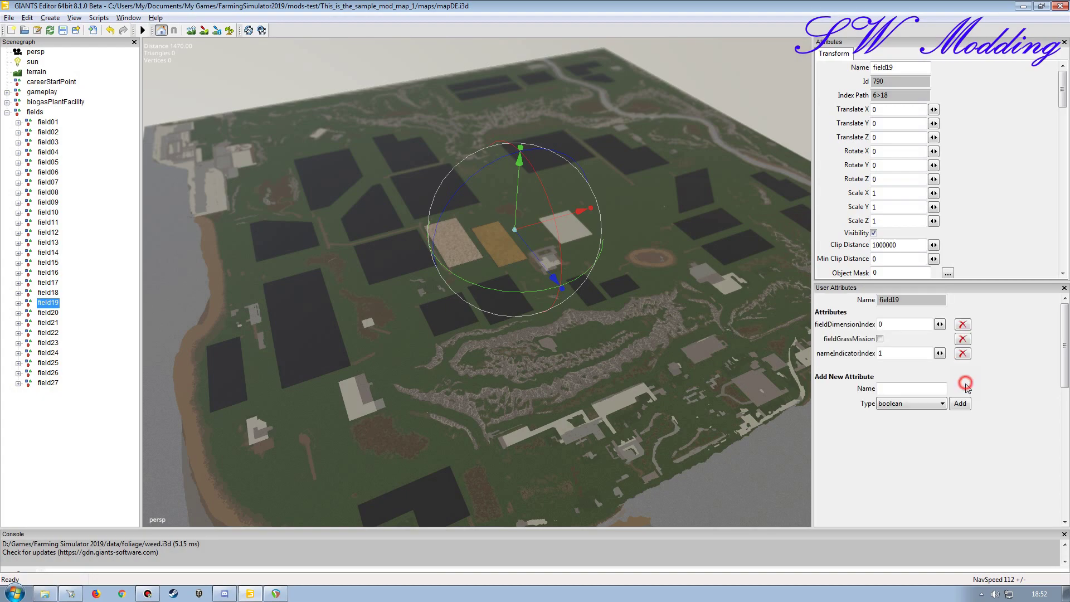
click(880, 339)
Reselect field19 and untick its fieldGrassMission checkbox
click(99, 272)
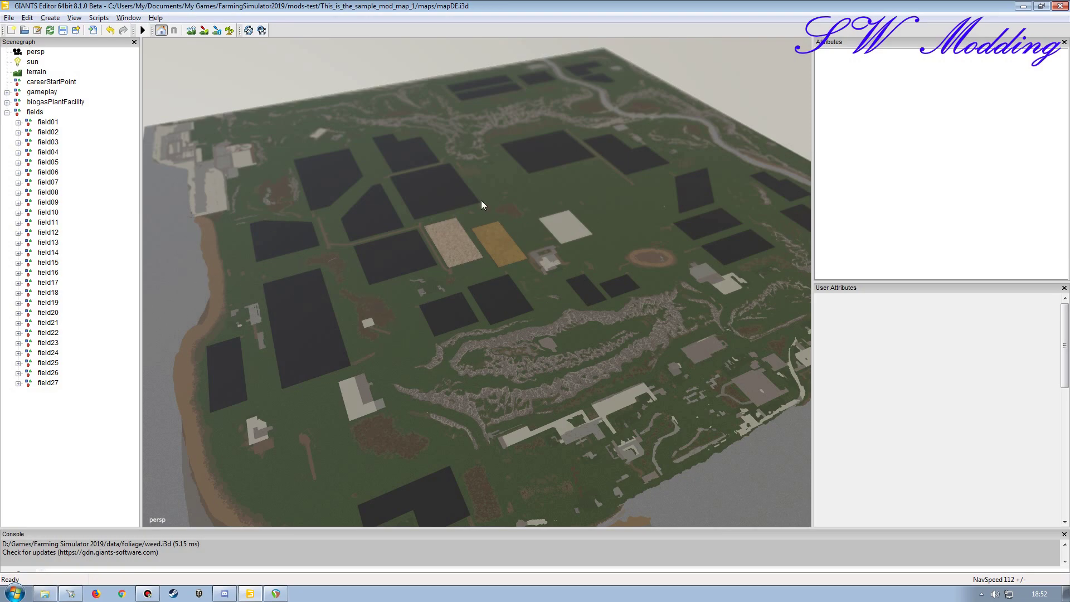
click(47, 303)
click(880, 339)
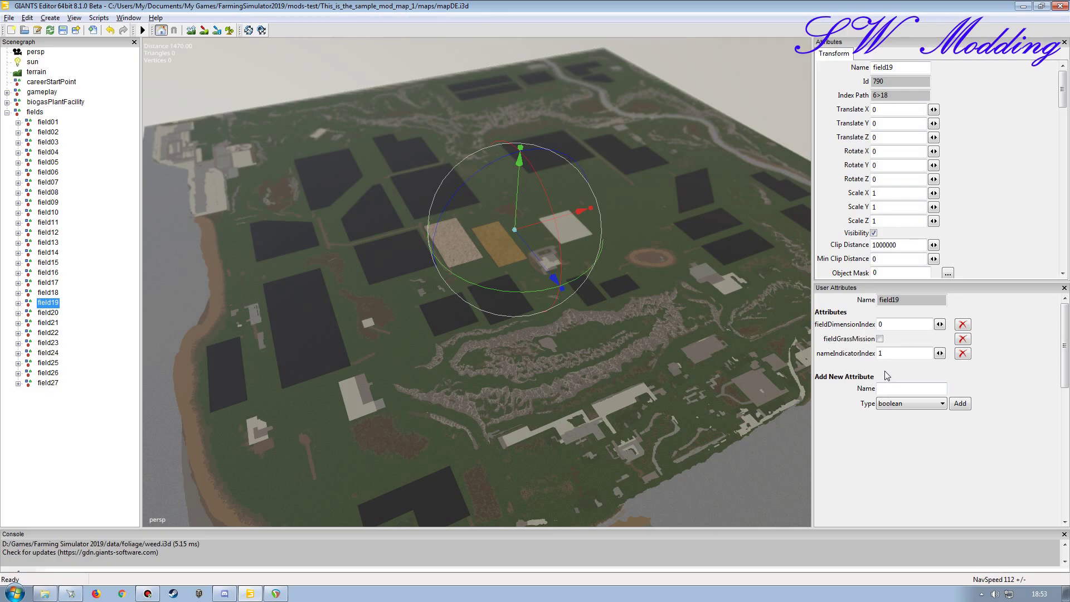
Tick field19's fieldGrassMission checkbox so it is true again
click(880, 340)
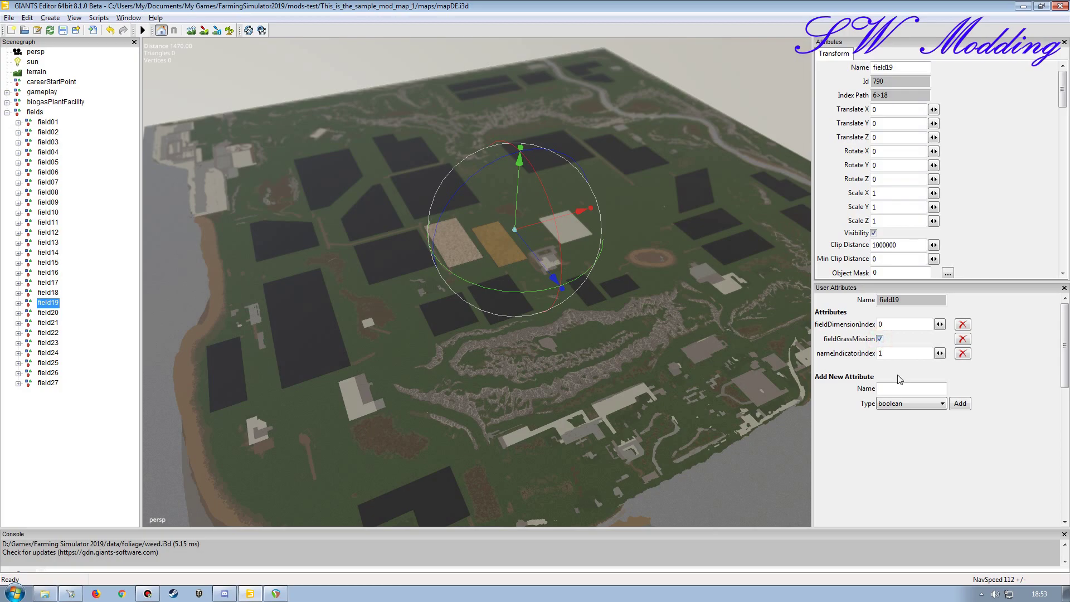